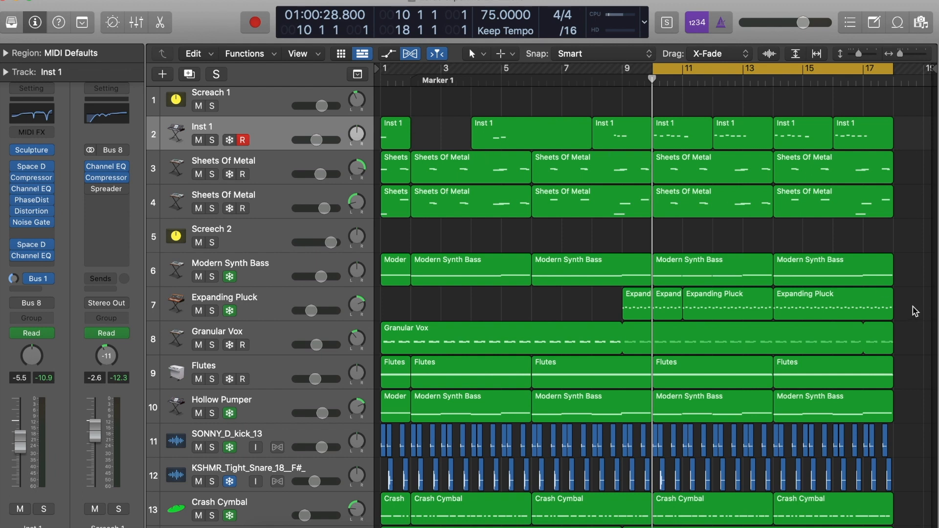
Play the cycle from bar 10 in the full mix, and replay it with Inst 1 and both Sheets Of Metal tracks soloed
key("space")
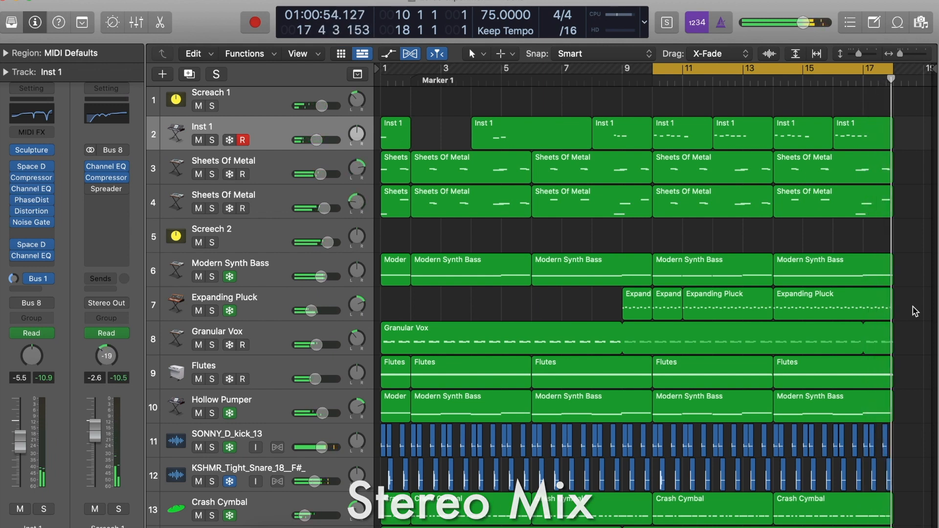
left_click(653, 82)
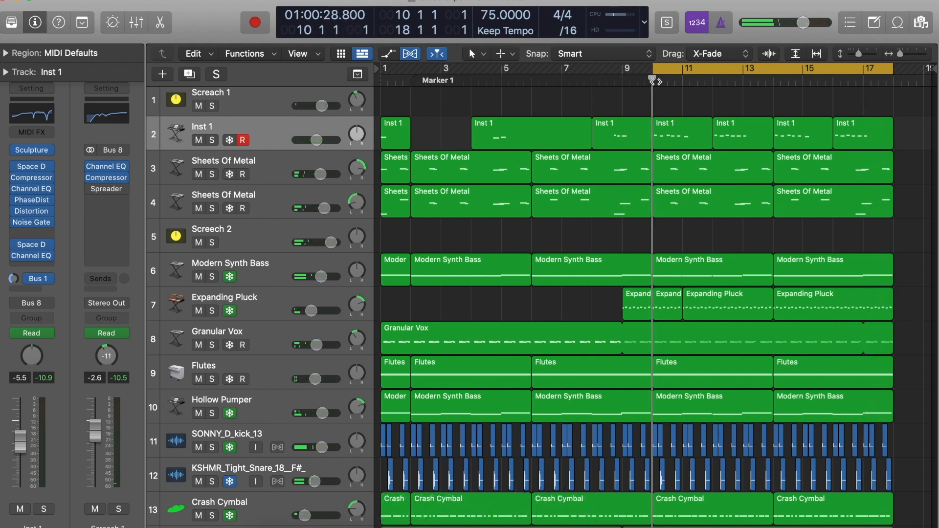
left_click_drag(212, 141, 215, 209)
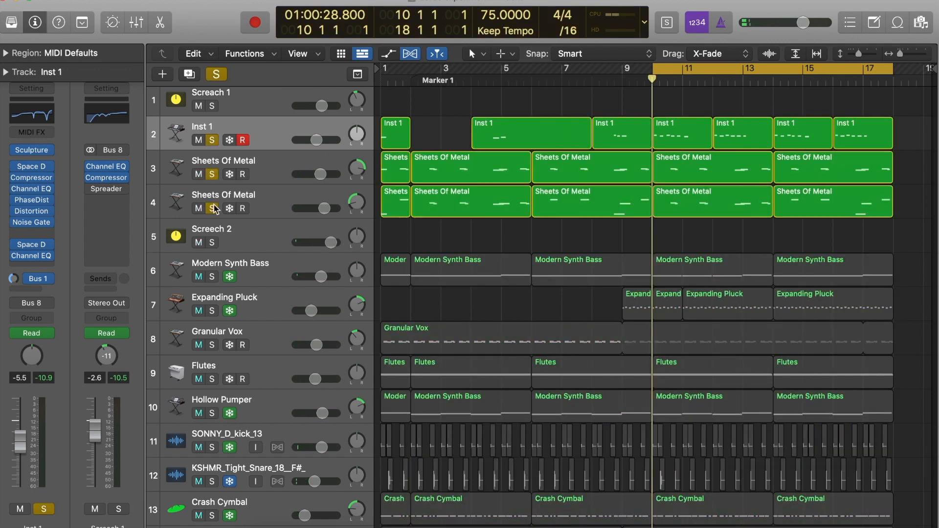
key("space")
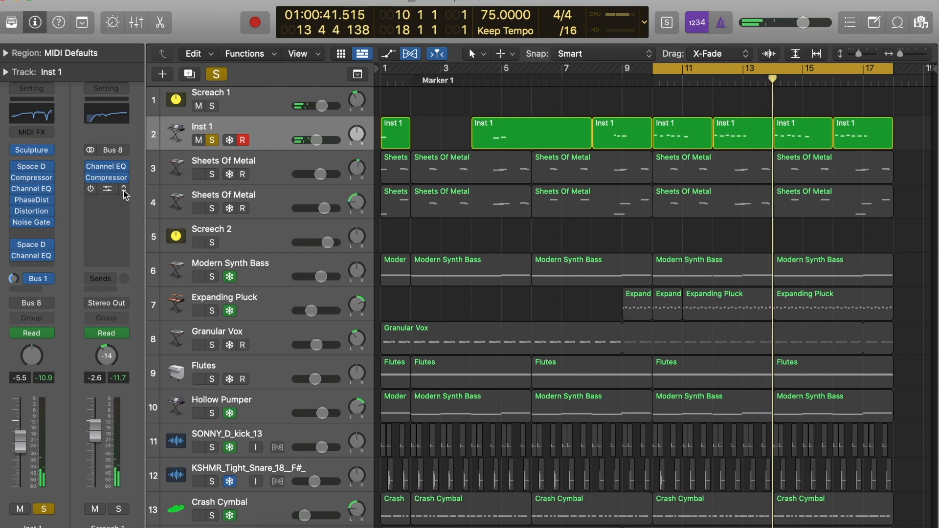
Enable the Bus 1 send on Inst 1 and remove the Pitch Shifter plug-in from the Bus 1 aux channel
left_click(126, 195)
left_click(143, 205)
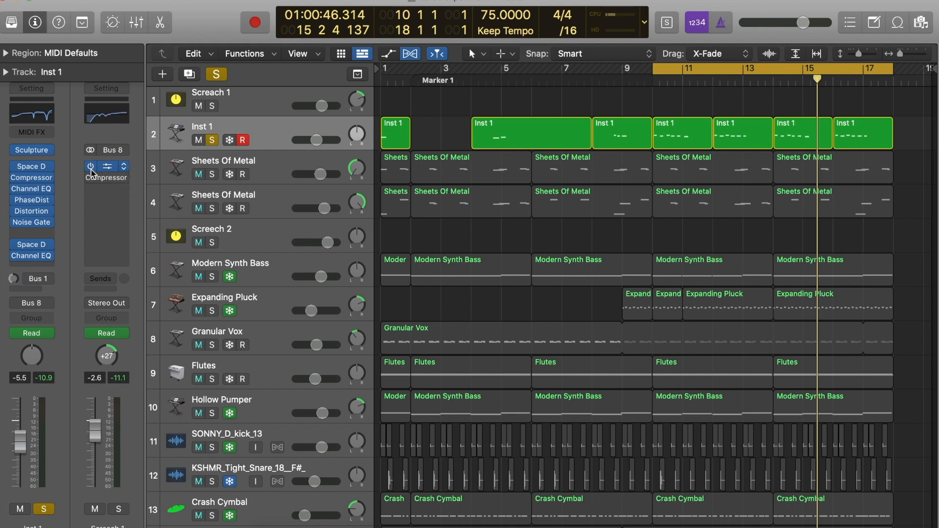
left_click(14, 279)
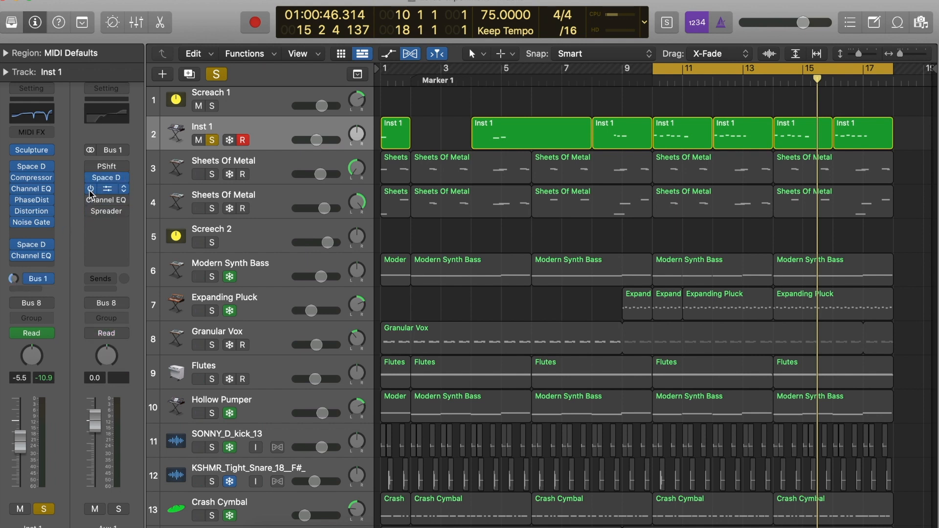
left_click(122, 177)
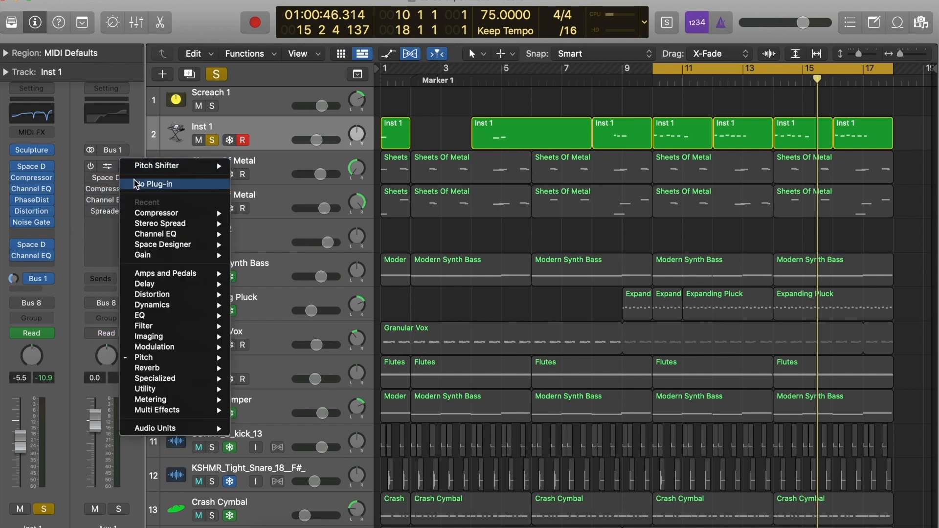
left_click(149, 184)
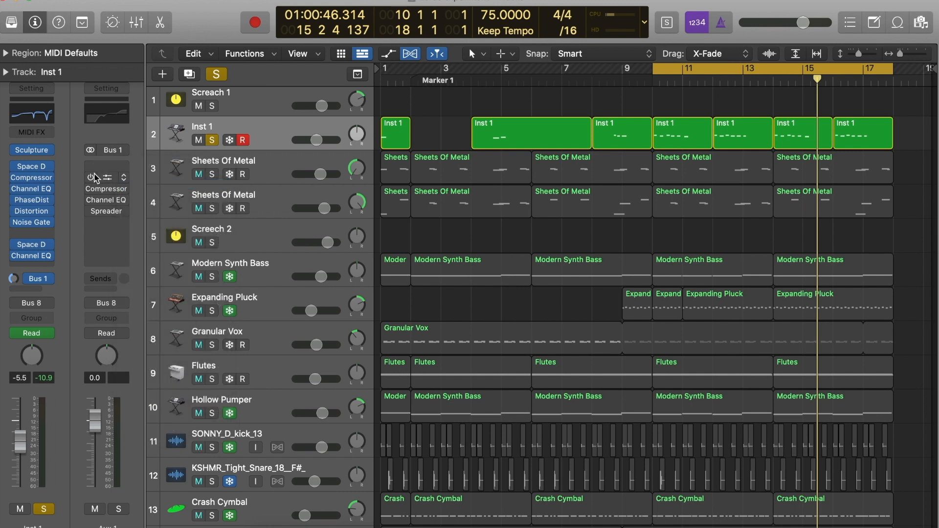
Bypass every audio effect on the Inst 1 channel and play the dry Sculpture sound
left_click_drag(15, 256, 16, 200)
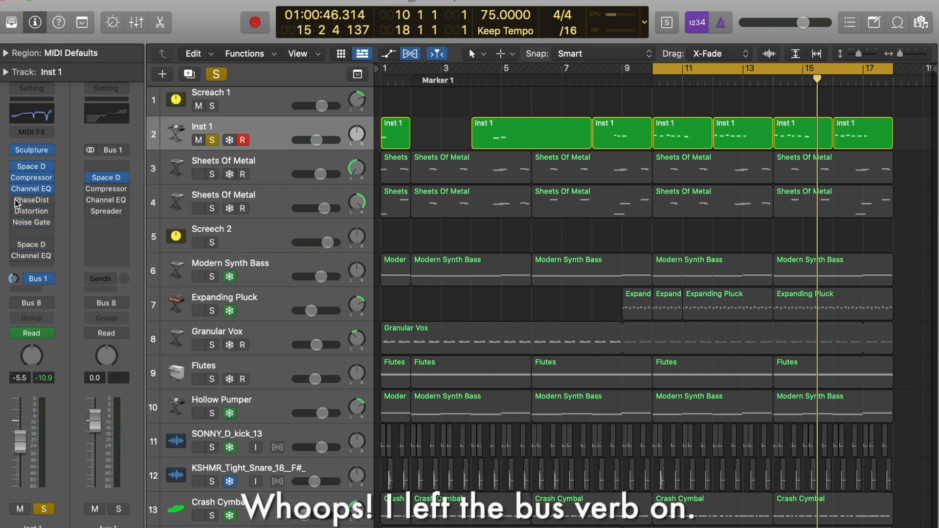
left_click(16, 166)
key("space")
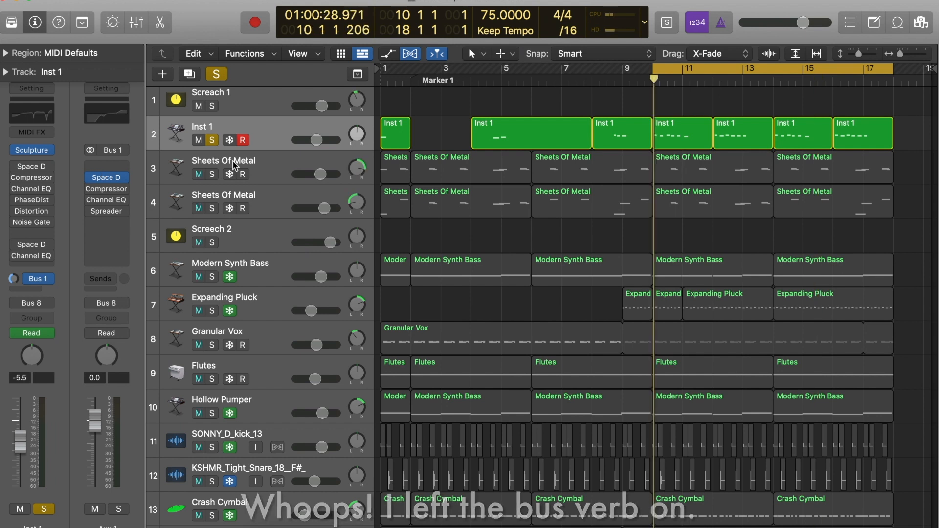
Audition Inst 1's Sculpture instrument with Object 3 switched off and on, and close the instrument
left_click(31, 151)
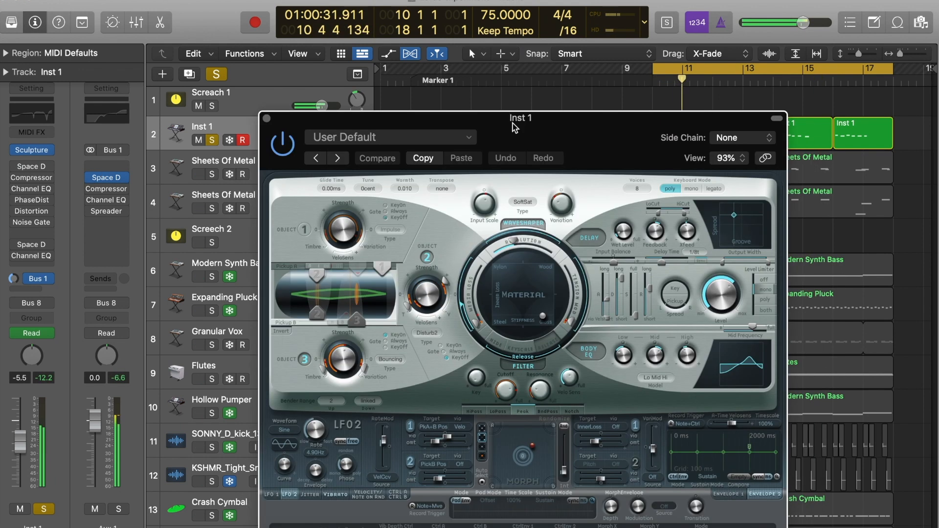
left_click_drag(513, 127, 468, 50)
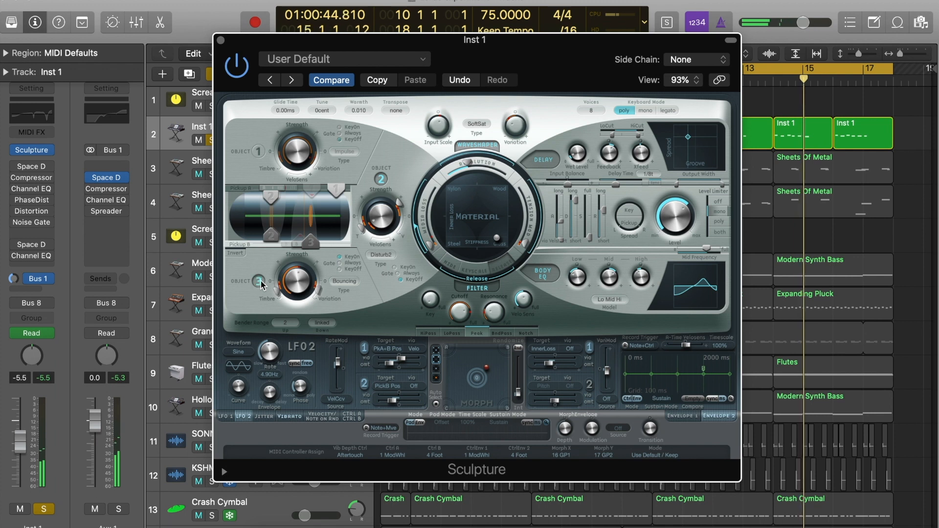
left_click(259, 282)
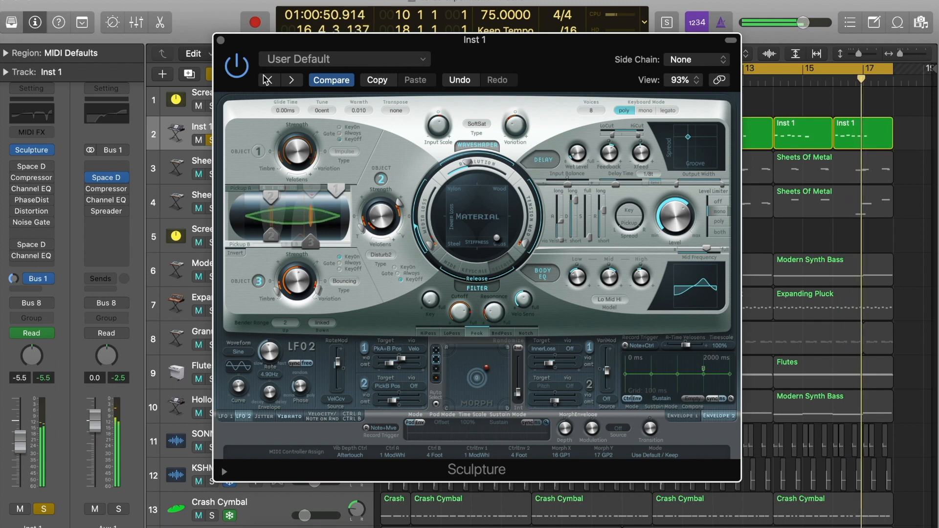
left_click(220, 39)
Re-enable the first Space Designer on Inst 1, comparing the sound with the reverb bypassed and active
left_click(16, 167)
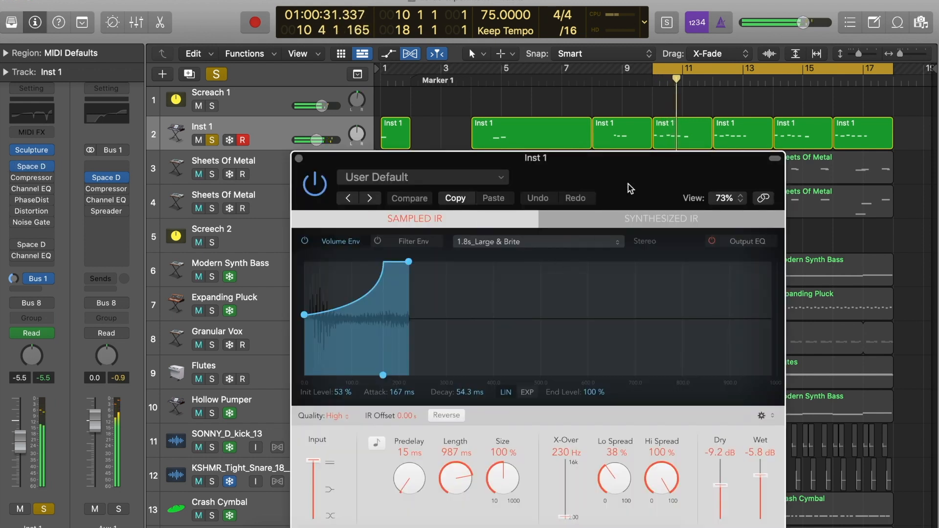
left_click_drag(628, 183, 562, 94)
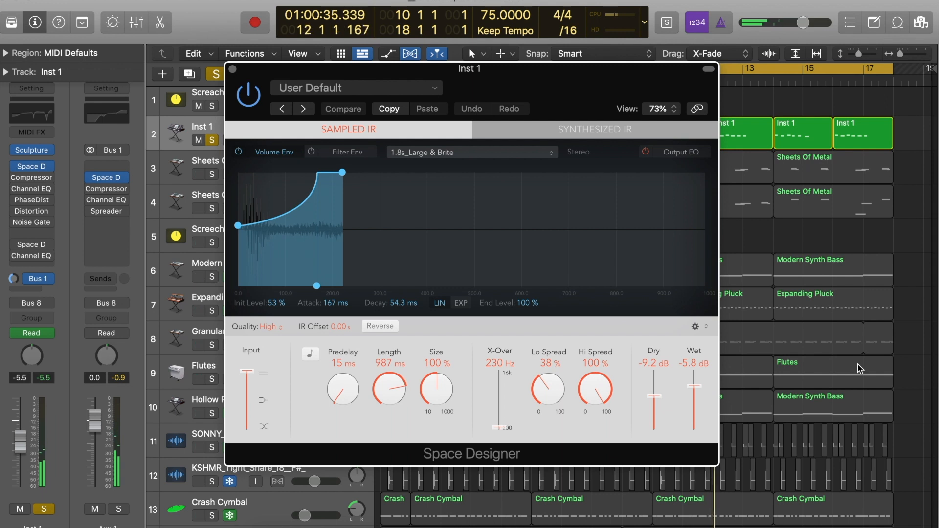
left_click(250, 97)
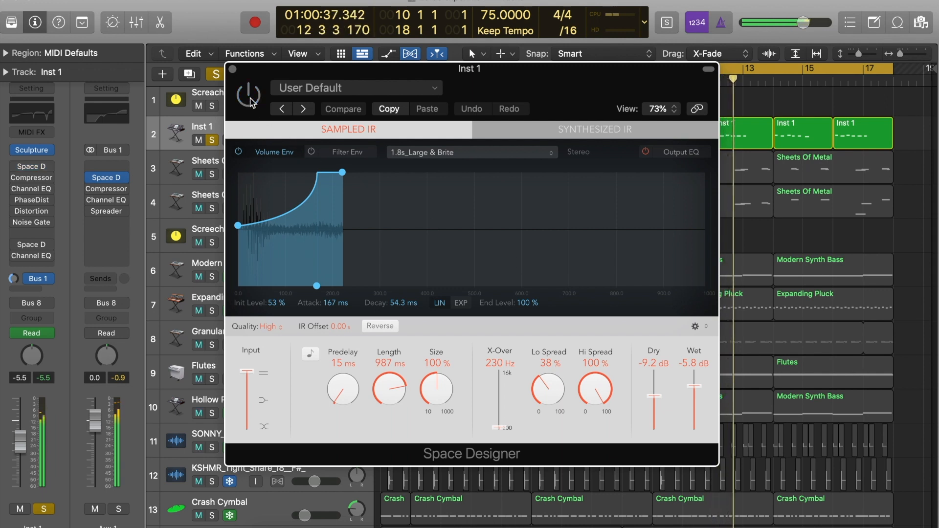
left_click(250, 98)
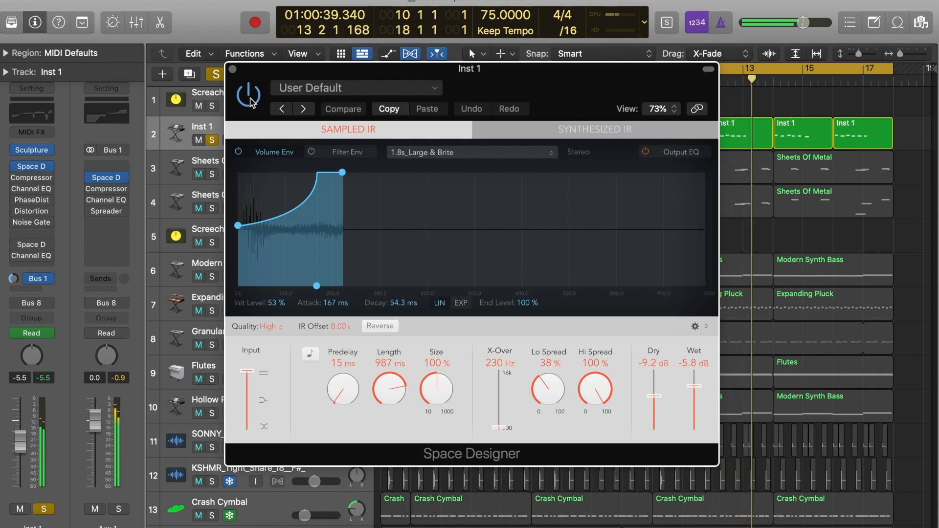
left_click(232, 70)
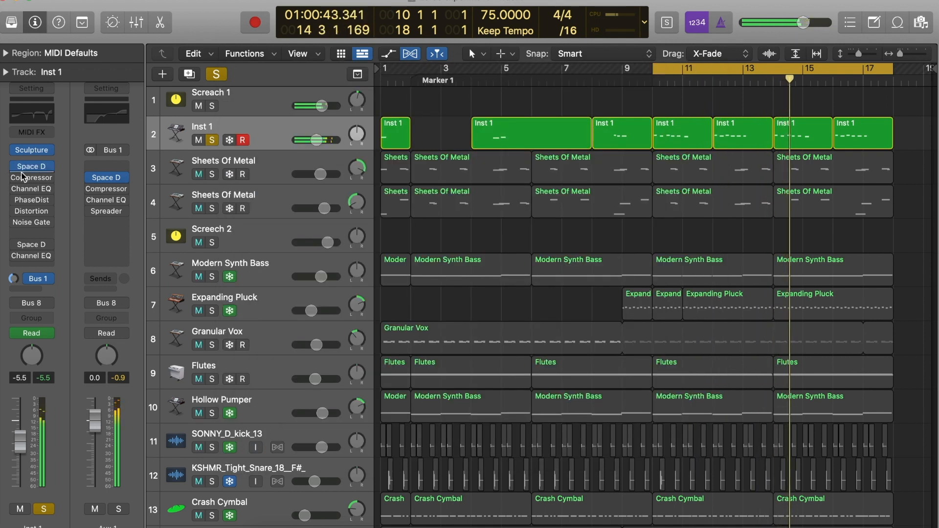
Re-enable the Compressor and the first Channel EQ on the Inst 1 channel during playback
left_click(32, 178)
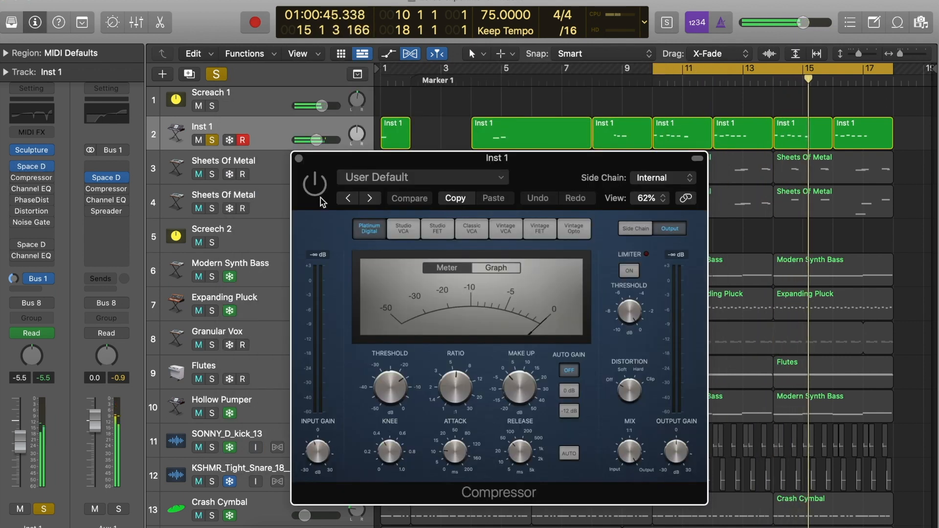
left_click_drag(541, 173, 537, 92)
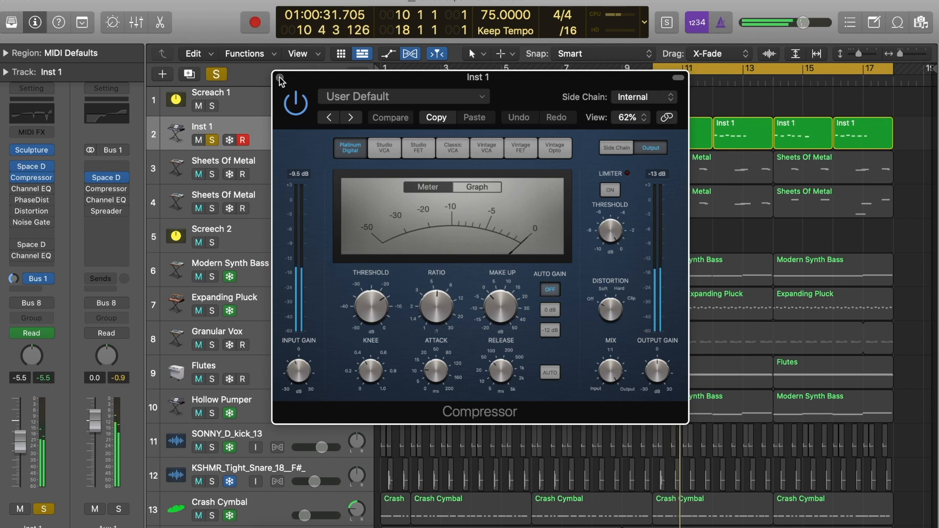
left_click(22, 190)
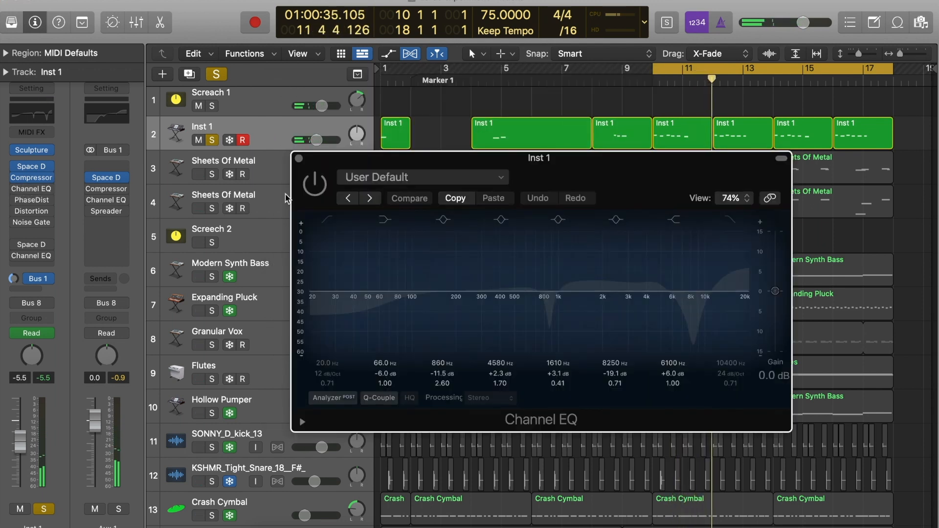
left_click(311, 183)
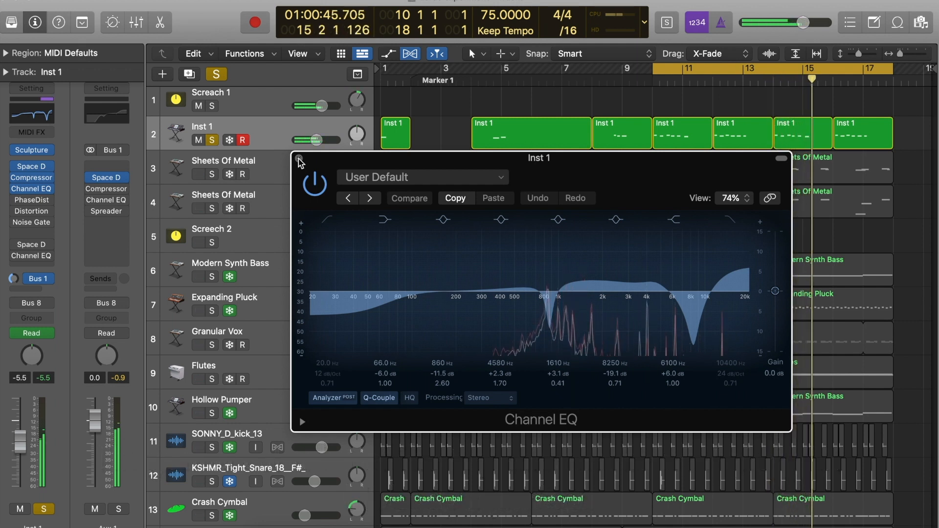
left_click(299, 159)
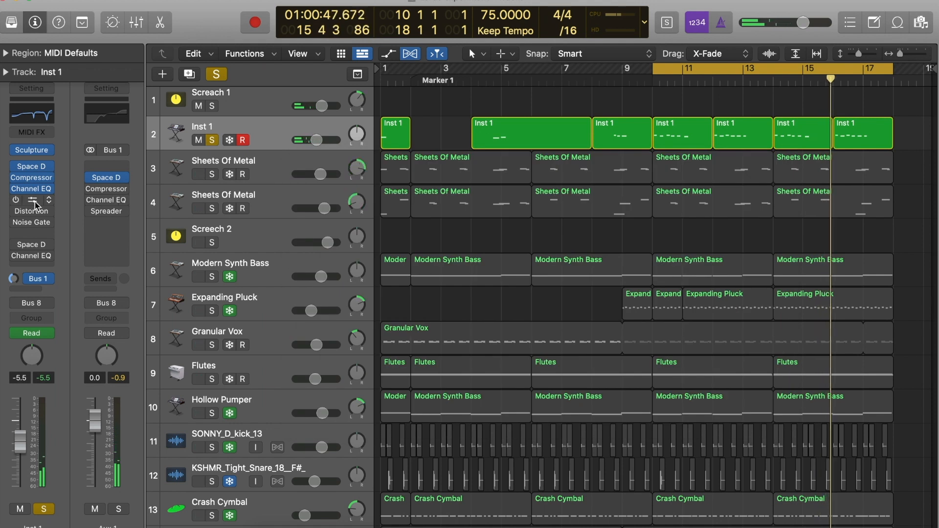
Re-enable Phase Distortion on Inst 1, trying its resonance at 100% and returning it to 67%
left_click(32, 201)
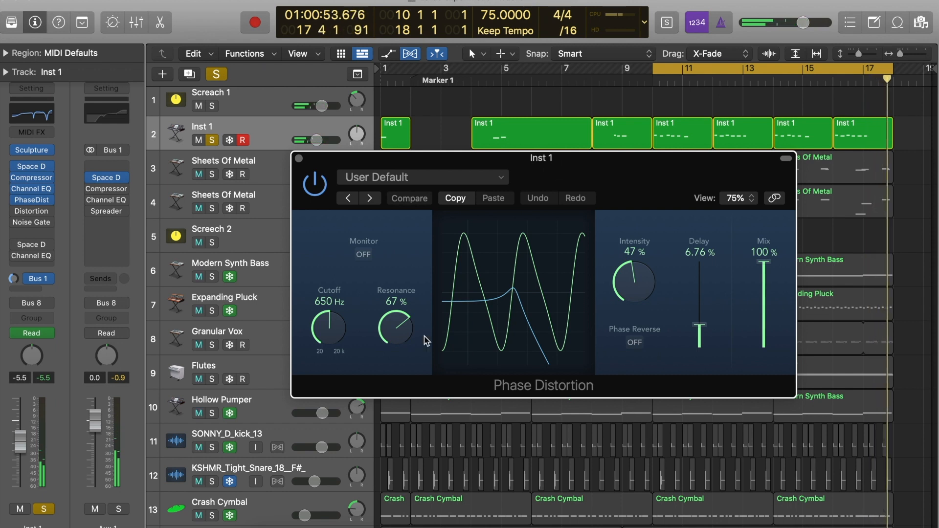
left_click_drag(400, 335, 397, 218)
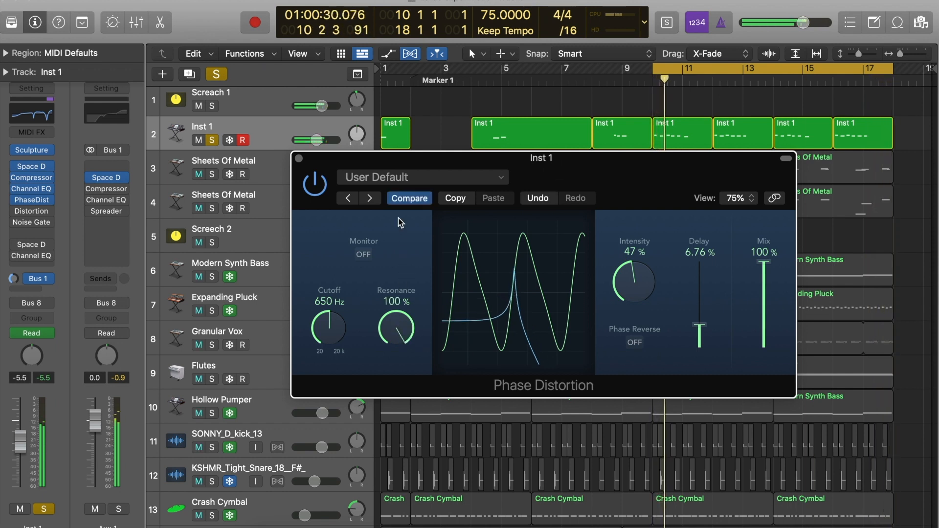
left_click_drag(403, 275, 415, 337)
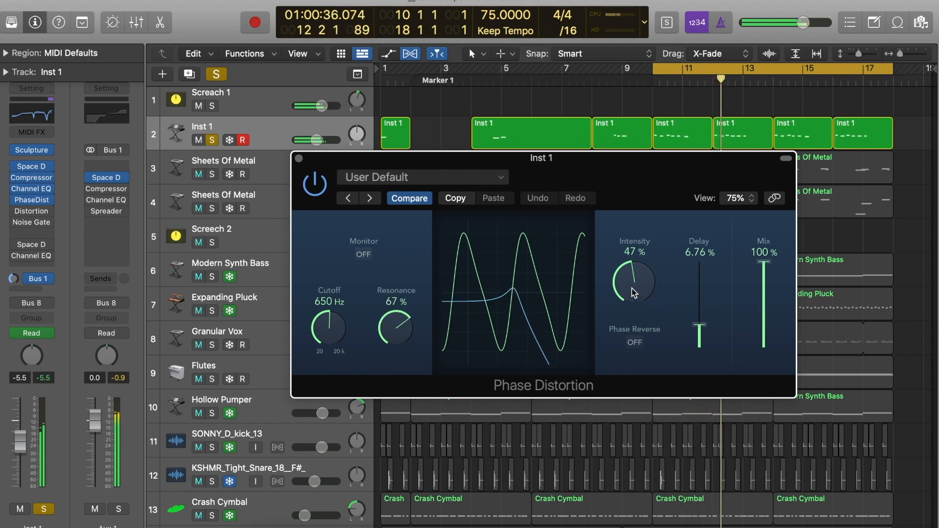
Set the Phase Distortion intensity to 72%, and try the cutoff at 1200 Hz before returning it to 650 Hz
left_click_drag(634, 293, 641, 231)
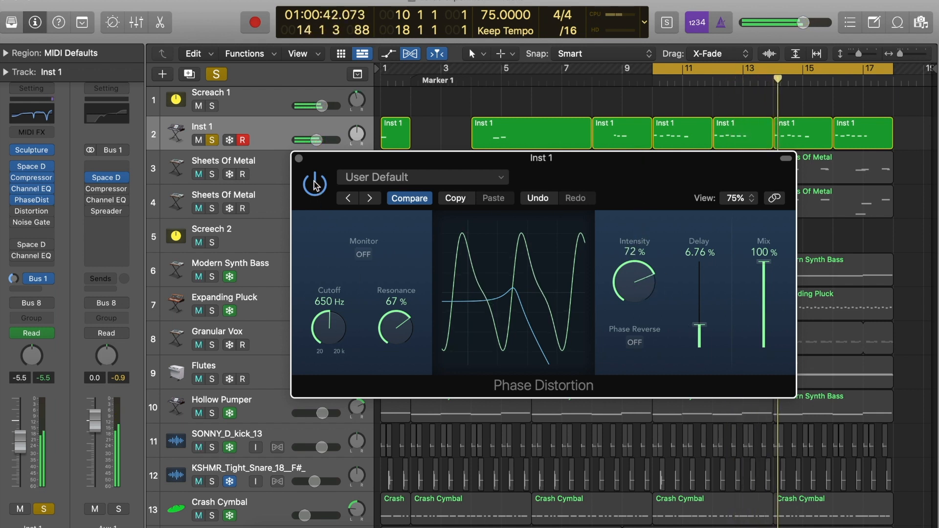
left_click_drag(331, 341, 346, 324)
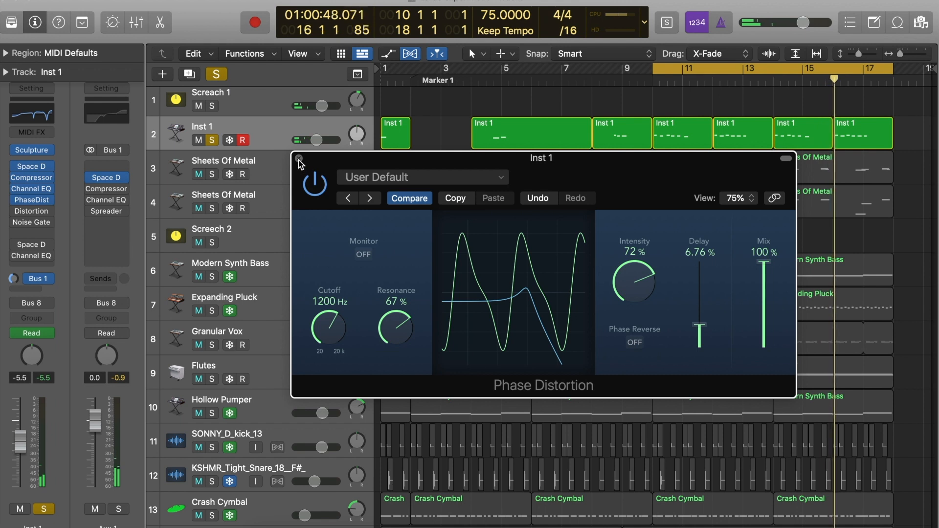
left_click_drag(327, 343, 332, 362)
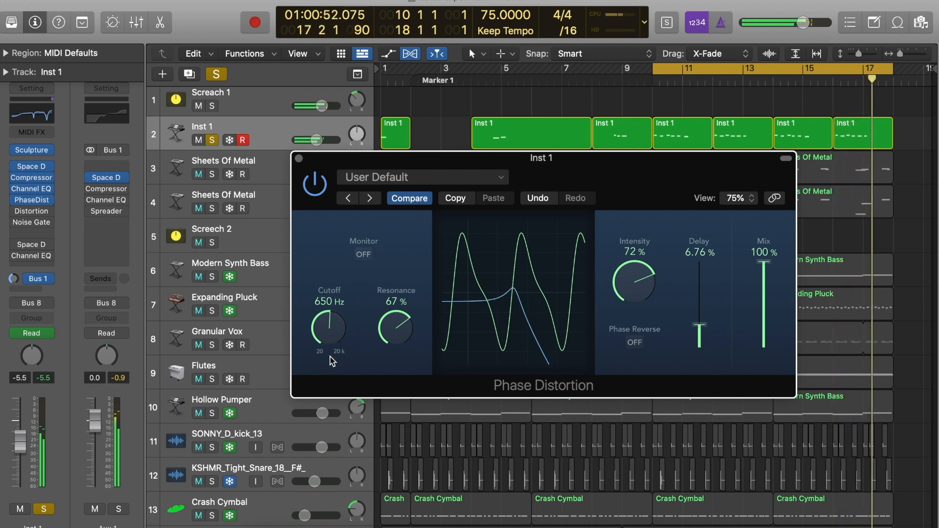
left_click(298, 158)
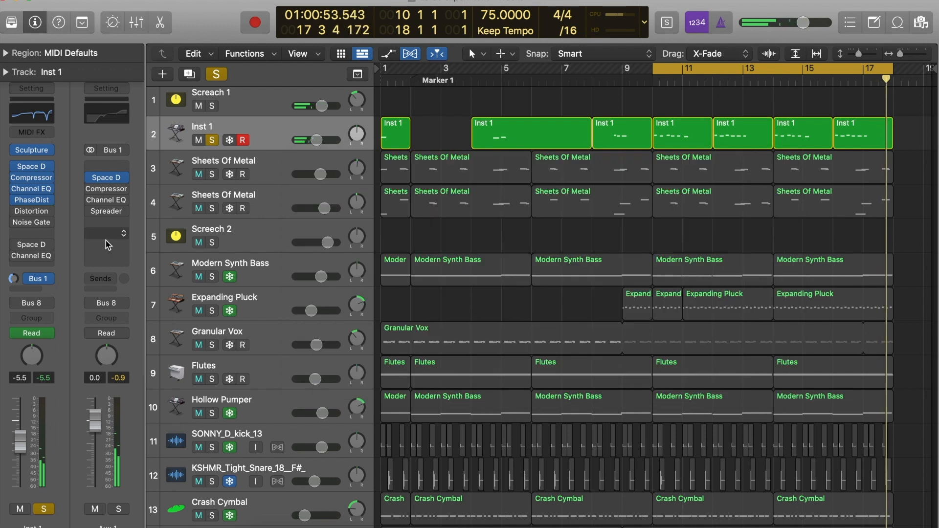
Re-enable the Distortion effect on Inst 1 and set its drive to 4.5 dB
left_click(31, 211)
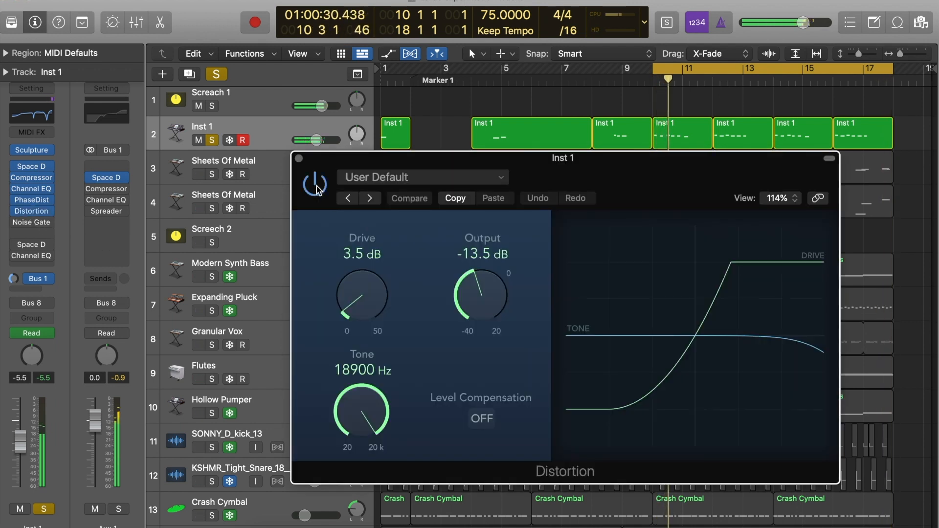
mouse_move(358, 307)
left_mouse_down()
mouse_move(359, 208)
mouse_move(364, 306)
left_mouse_up()
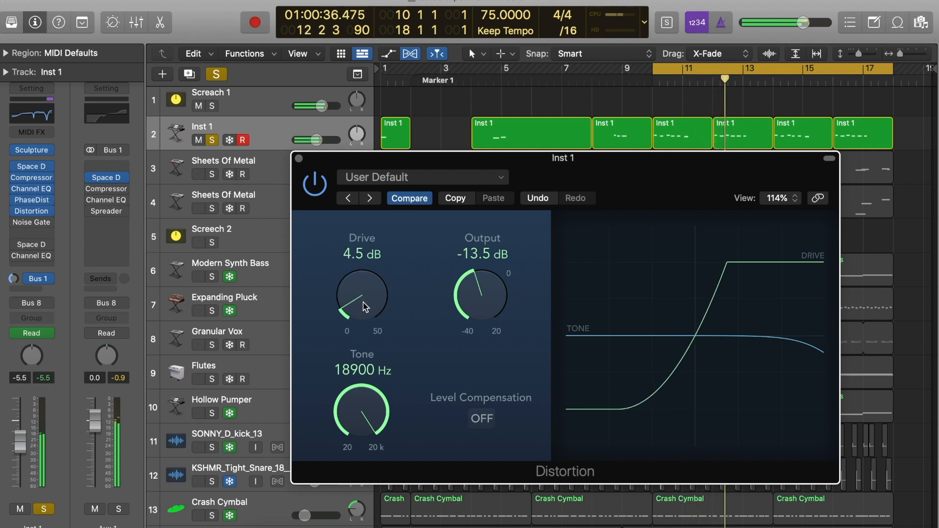
left_click(299, 159)
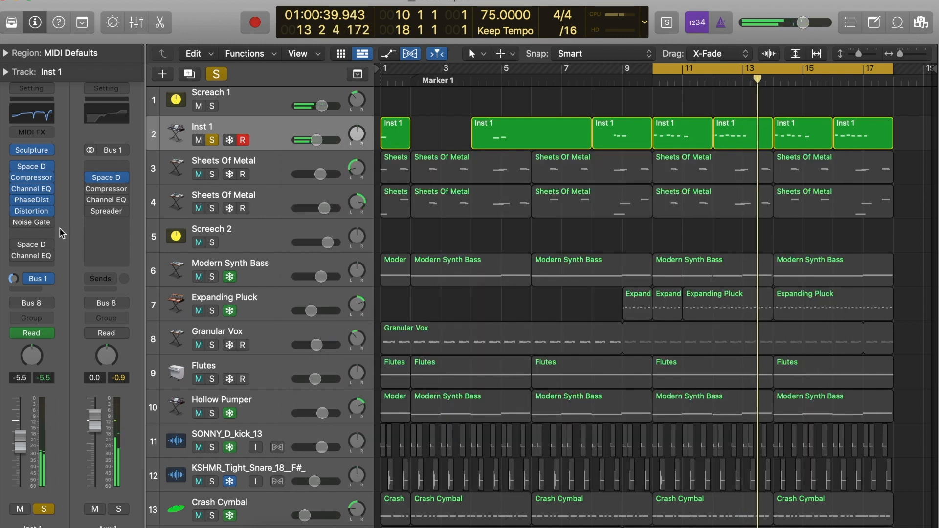
Open the Noise Gate on Inst 1 and re-enable it
left_click(31, 224)
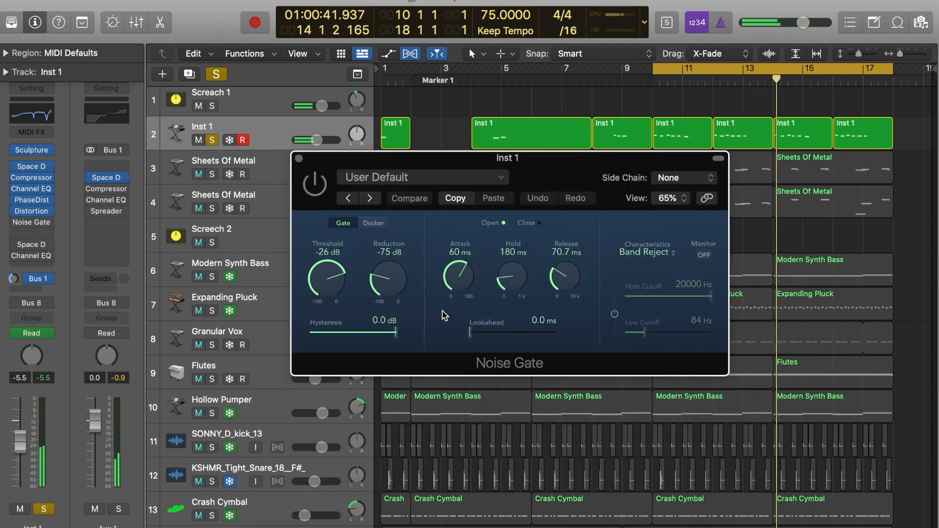
left_click(316, 188)
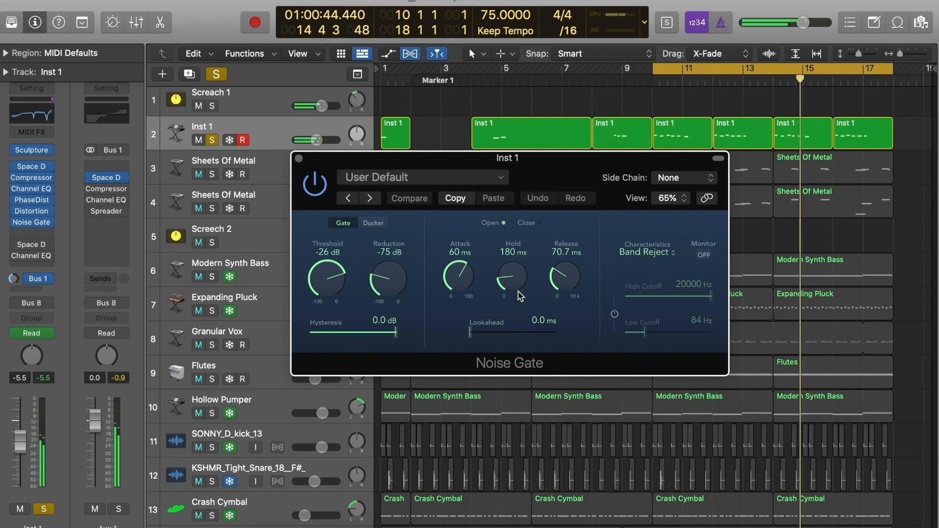
Set the Noise Gate threshold on Inst 1 to -25 dB, the hold to 160 ms and the release to 65.5 ms
left_click_drag(329, 286, 331, 283)
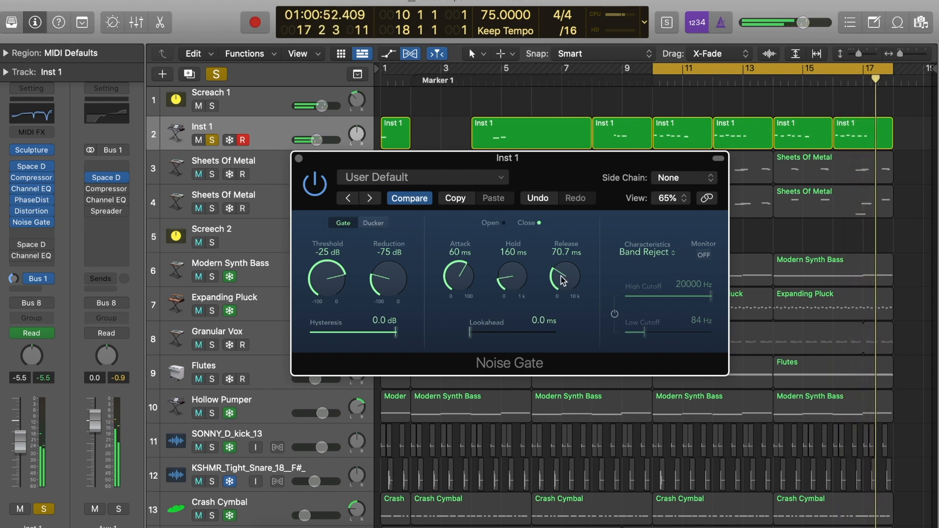
left_click_drag(563, 276, 562, 285)
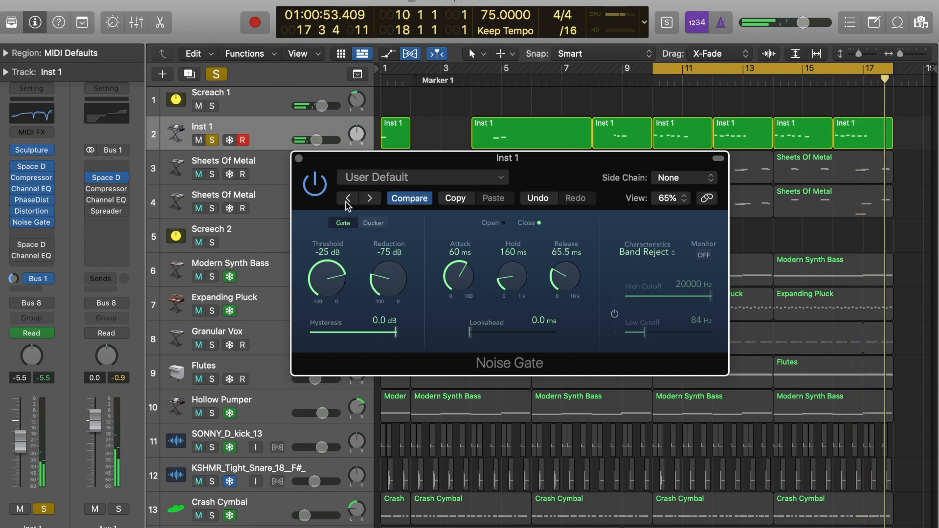
left_click(315, 188)
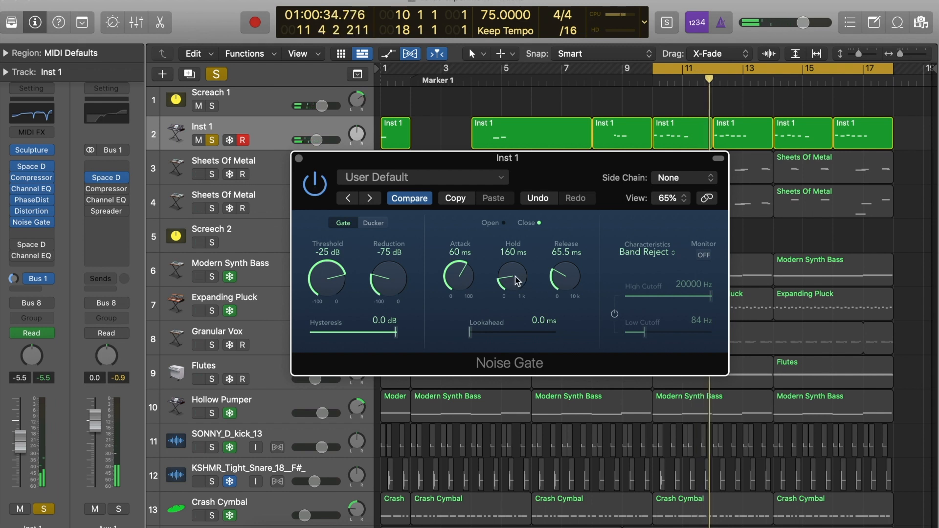
left_click(299, 158)
Re-enable the second Space Designer on Inst 1, the one using the 1.8s_Large & Brite impulse response
mouse_move(33, 247)
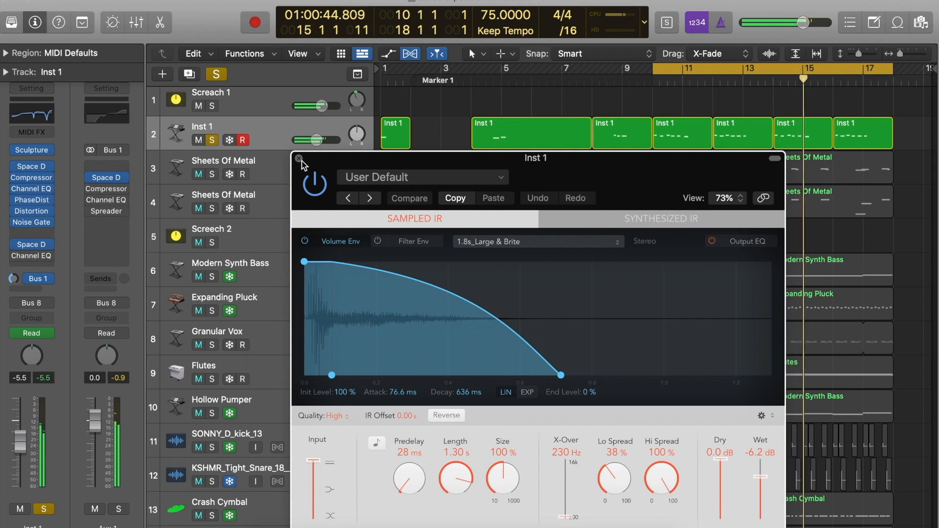
left_click_drag(320, 162, 276, 43)
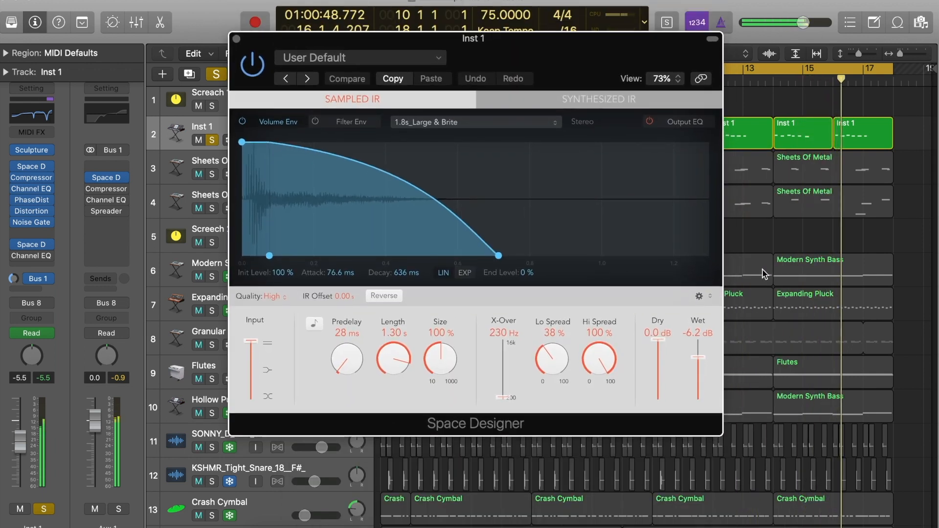
left_click(236, 38)
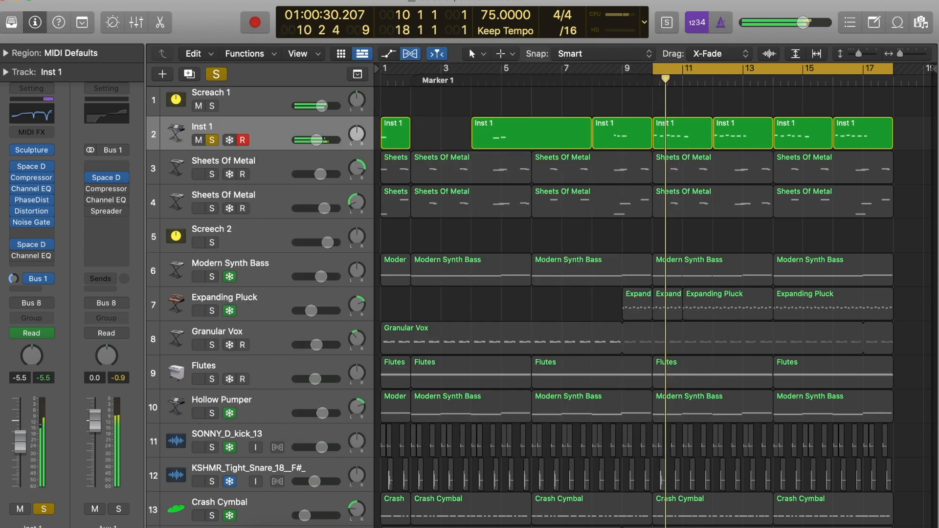
Re-enable the last Channel EQ in the Inst 1 effects chain
left_click(26, 257)
left_click(317, 186)
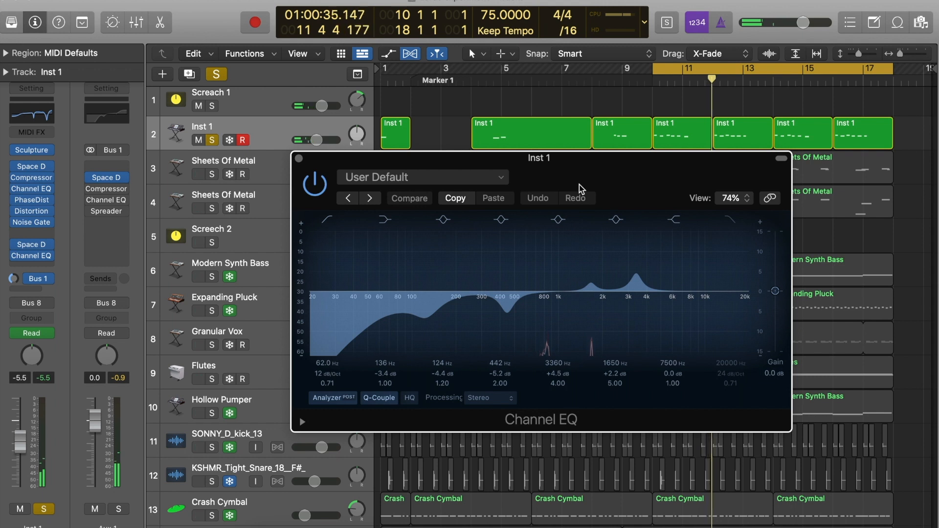
left_click(317, 191)
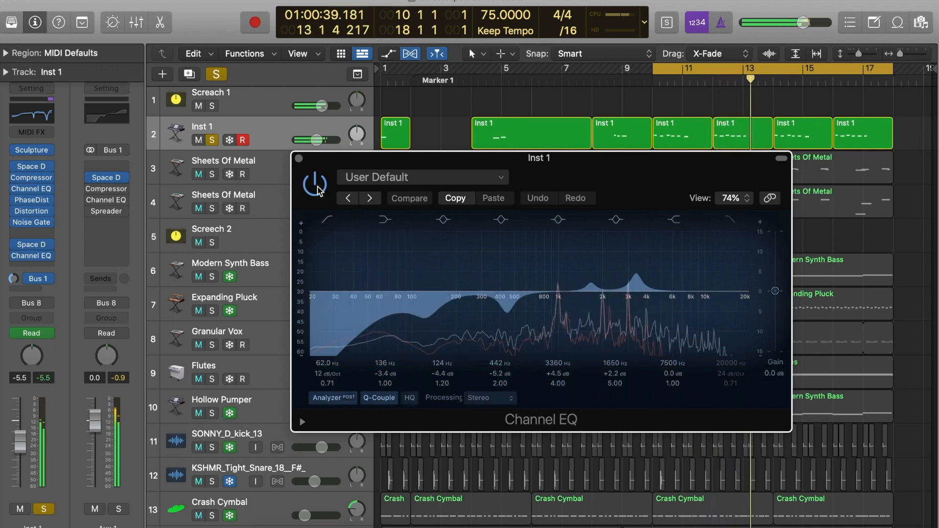
left_click(299, 159)
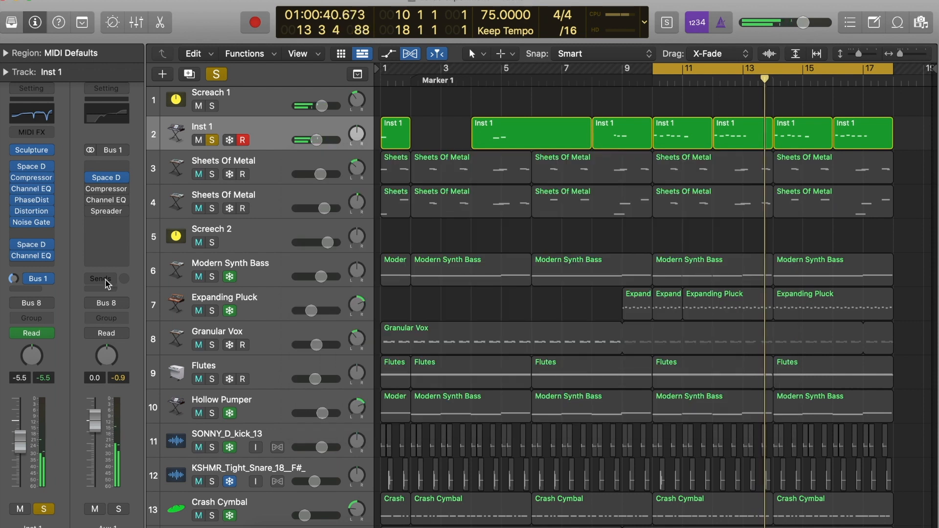
Bypass the Bus 1 send on Inst 1 and re-enable it to compare the sound
double_click(13, 280)
left_click(28, 280)
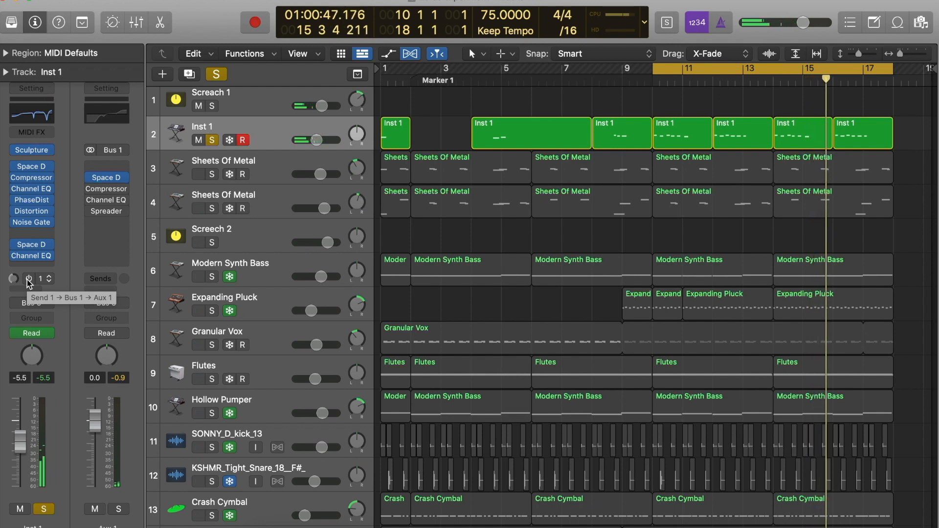
left_click(28, 280)
Review the Plate MG reverb in Space Designer on Aux 1, and re-enable the Compressor on Aux 1
mouse_move(107, 185)
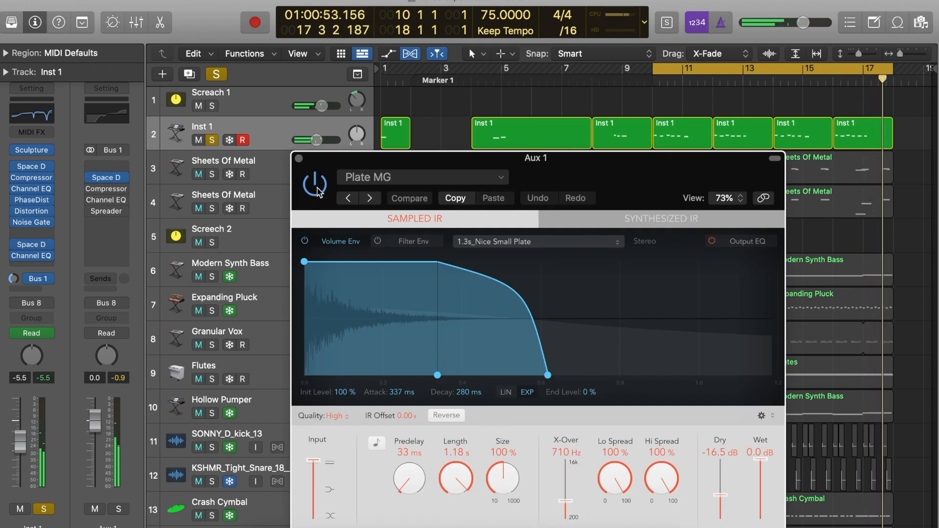
left_click(315, 188)
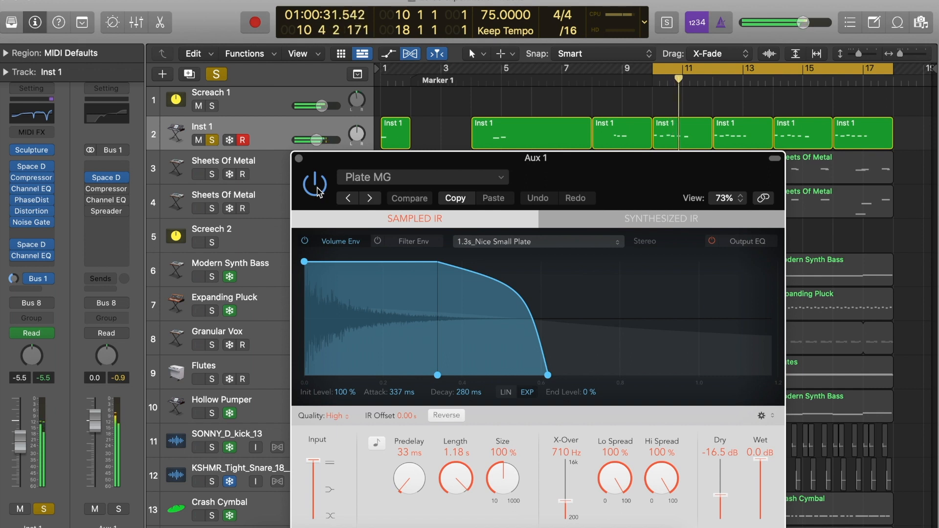
left_click(299, 160)
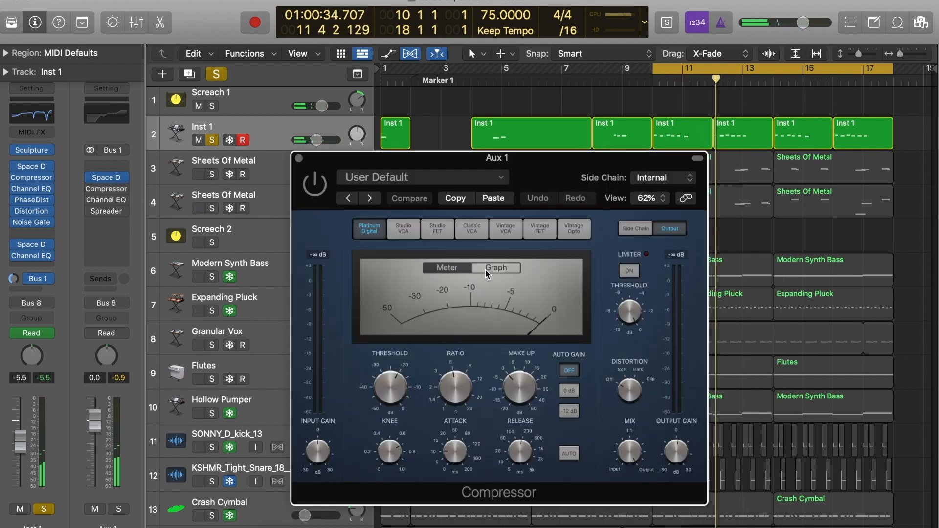
left_click(312, 186)
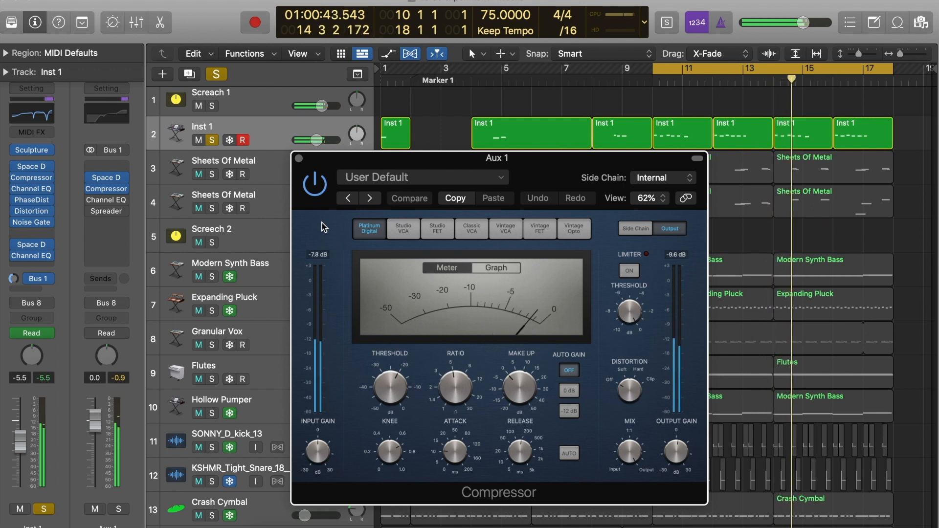
left_click(299, 159)
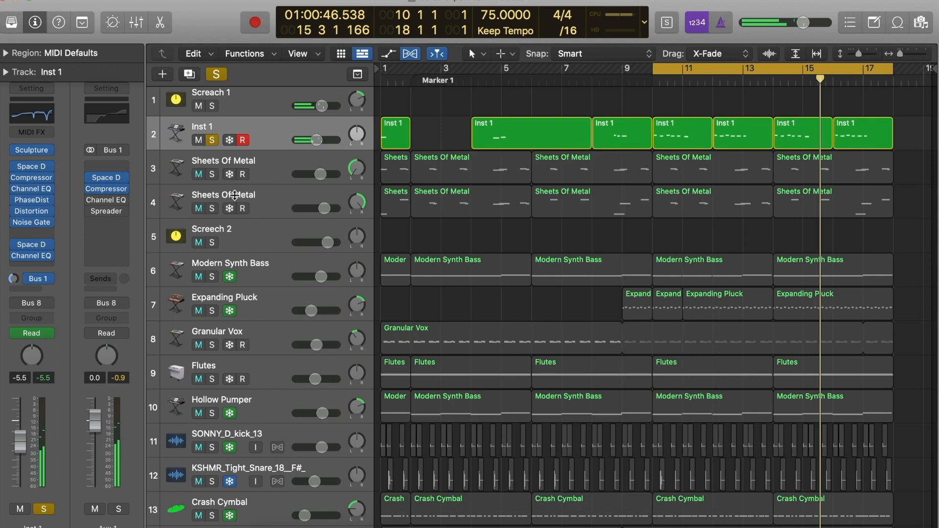
Re-enable the Channel EQ on Aux 1 and set its 3340 Hz band to -4.1 dB with a Q of 5.30
left_click(107, 199)
left_click(314, 184)
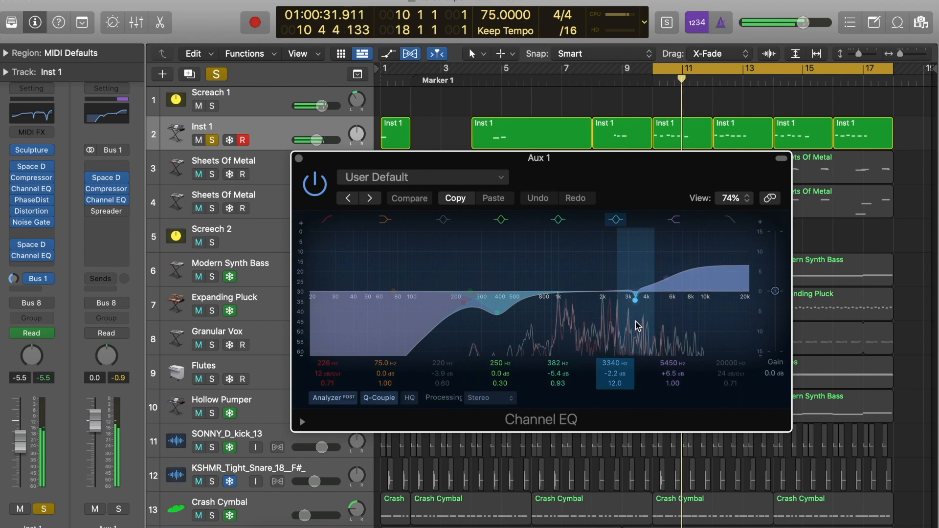
left_click_drag(611, 378, 614, 386)
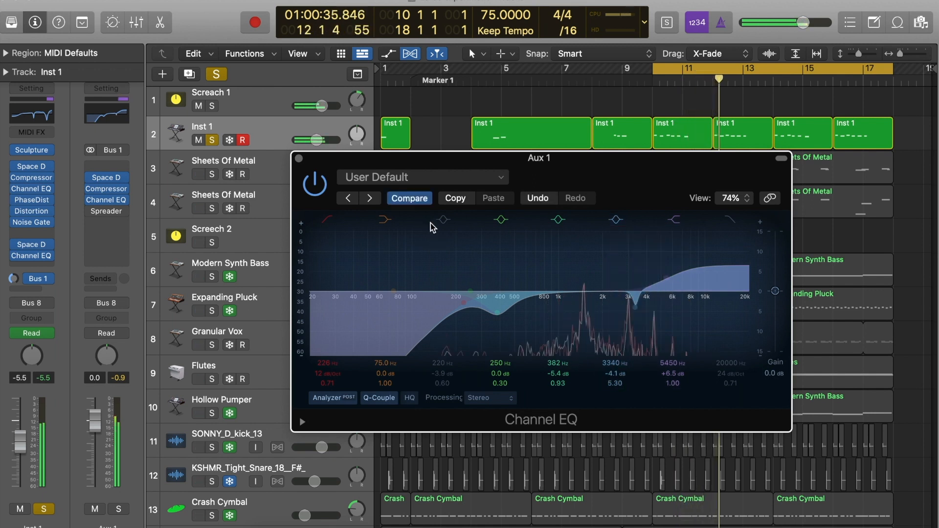
left_click(298, 159)
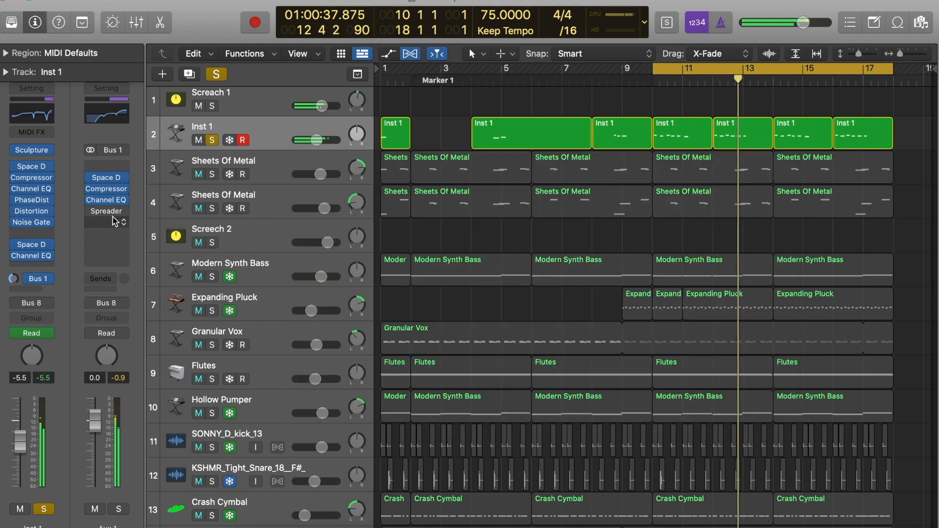
Re-enable the Spreader on Aux 1, trying its mix at 0% and returning it to 100%
left_click(106, 210)
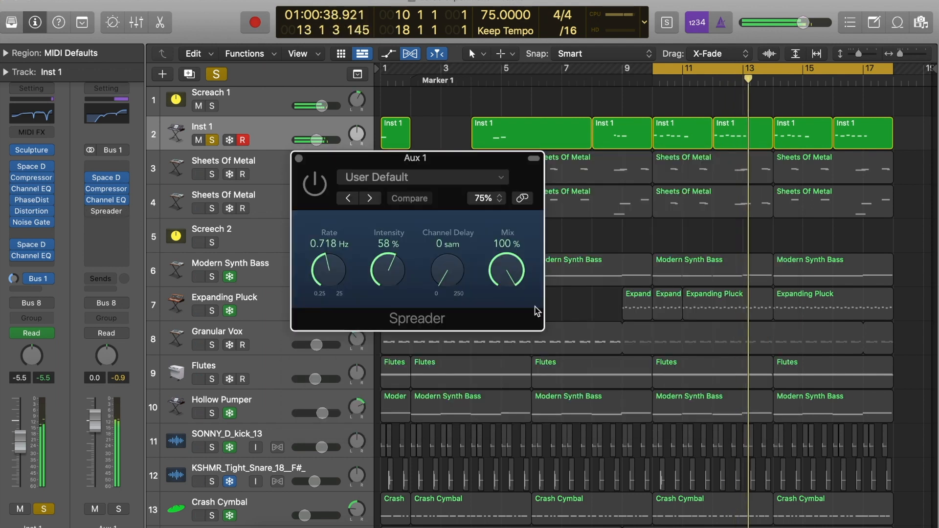
left_click(315, 188)
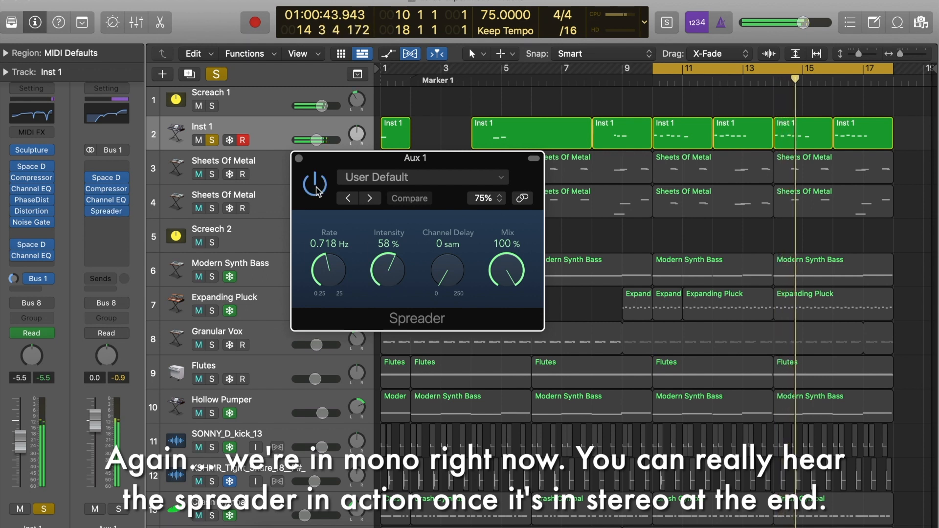
left_click_drag(513, 273, 548, 471)
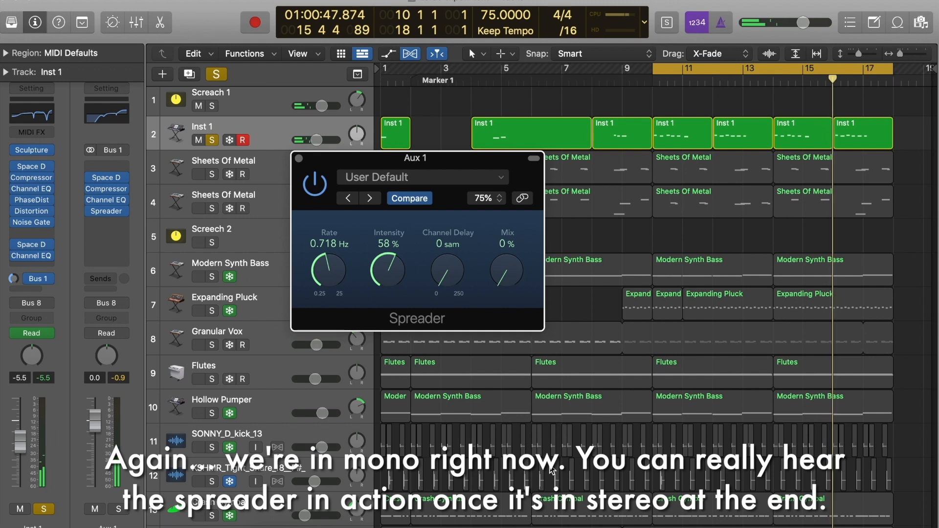
left_click_drag(550, 466, 497, 229)
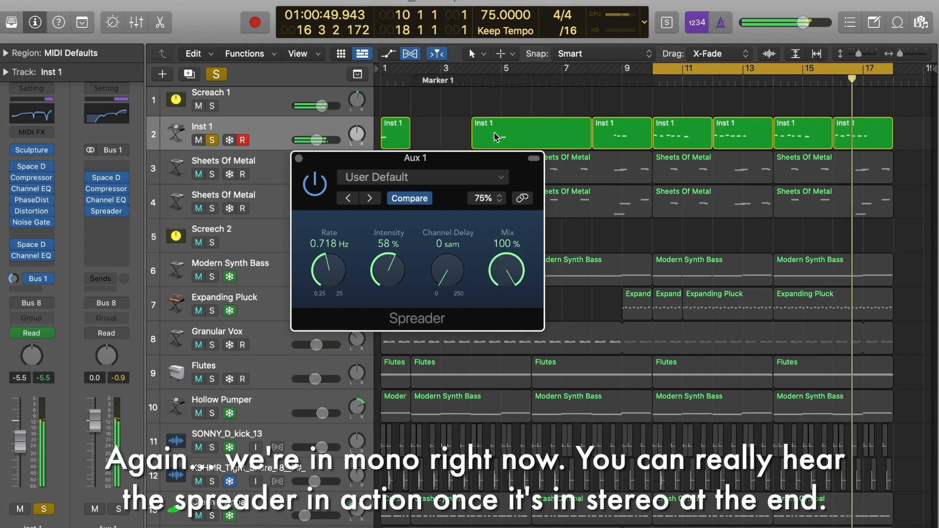
left_click(299, 158)
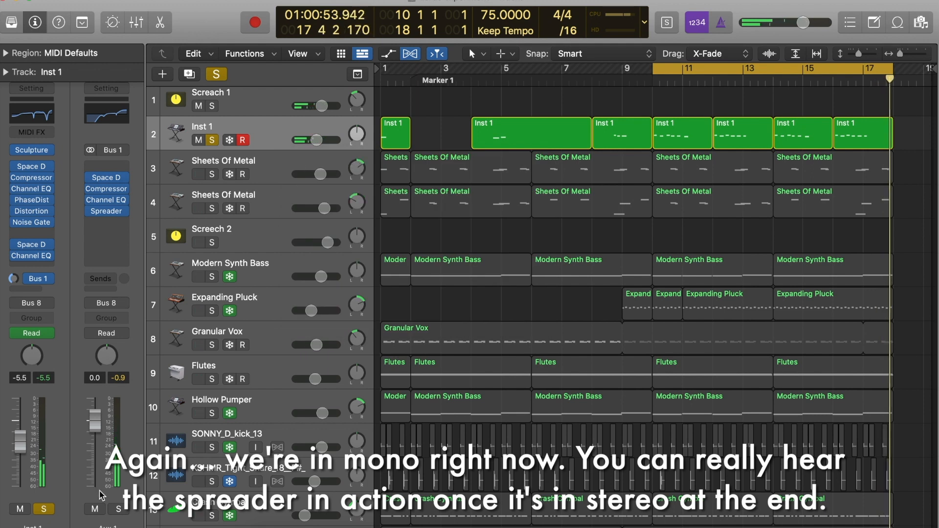
Solo Aux 1 and unsolo Inst 1 to hear only the reverb bus, and solo Inst 1 again
left_click(120, 510)
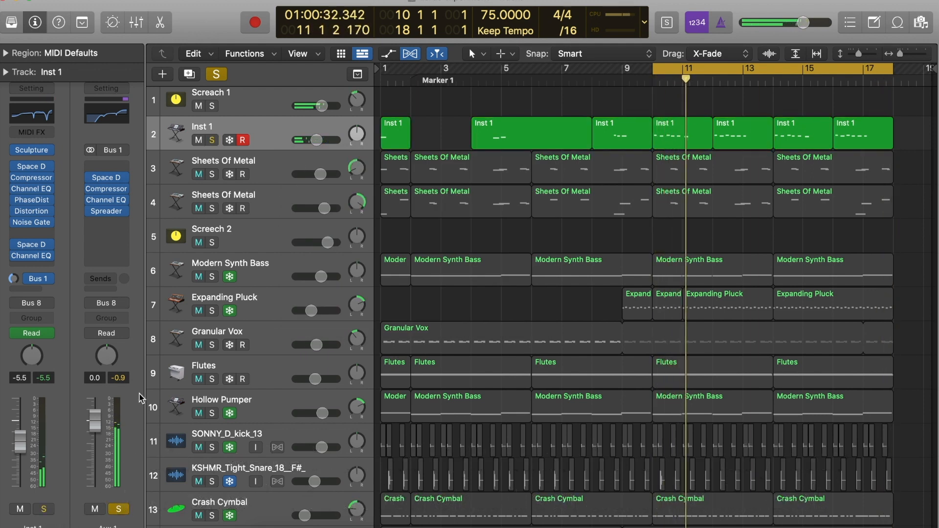
key("s")
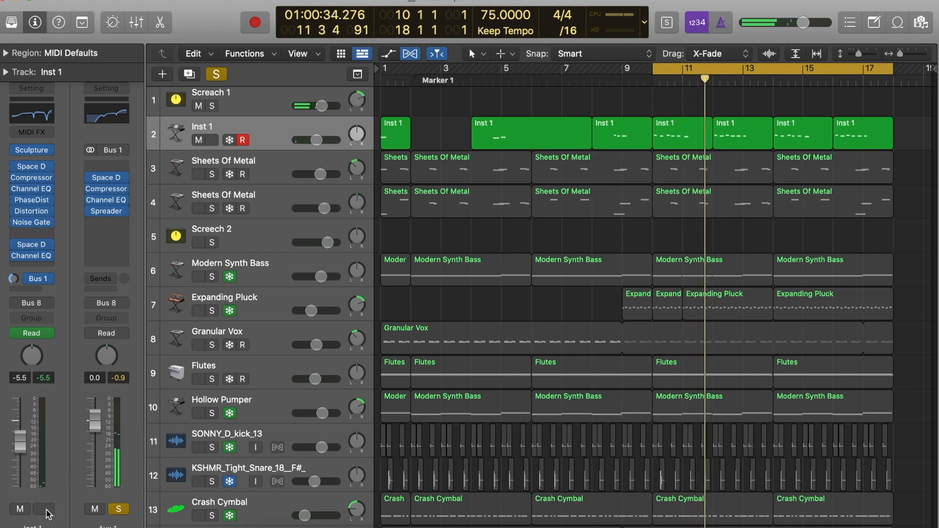
left_click(46, 508)
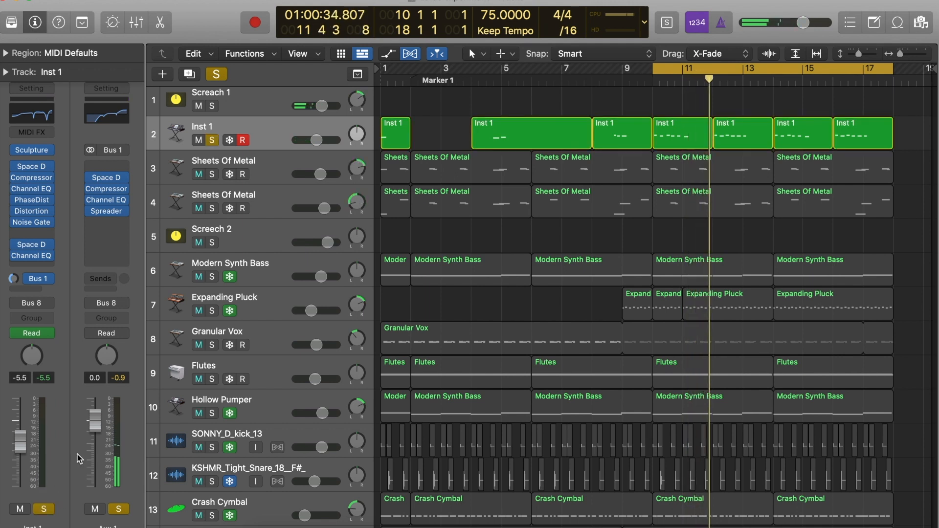
Check the Inst 1 output routing to Bus 8, and examine the Compressor on the Screach 1 bus
left_click(38, 303)
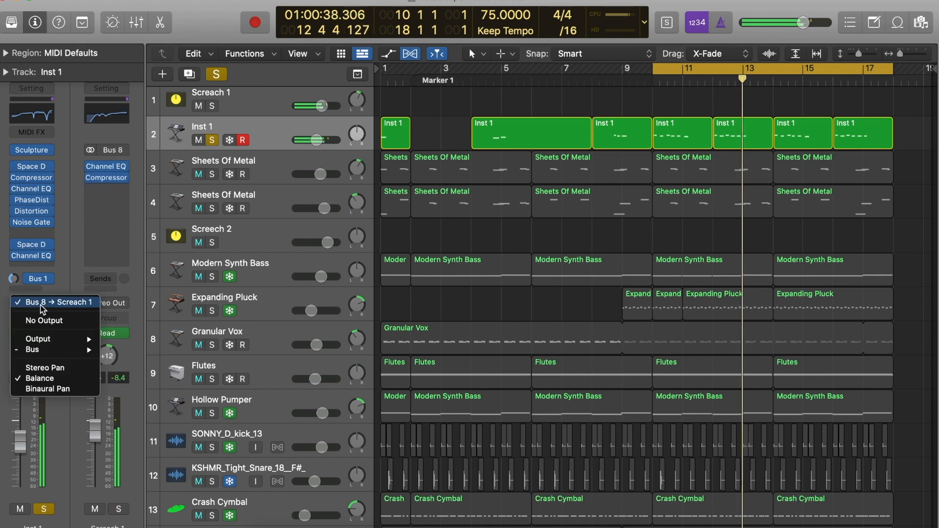
left_click(66, 277)
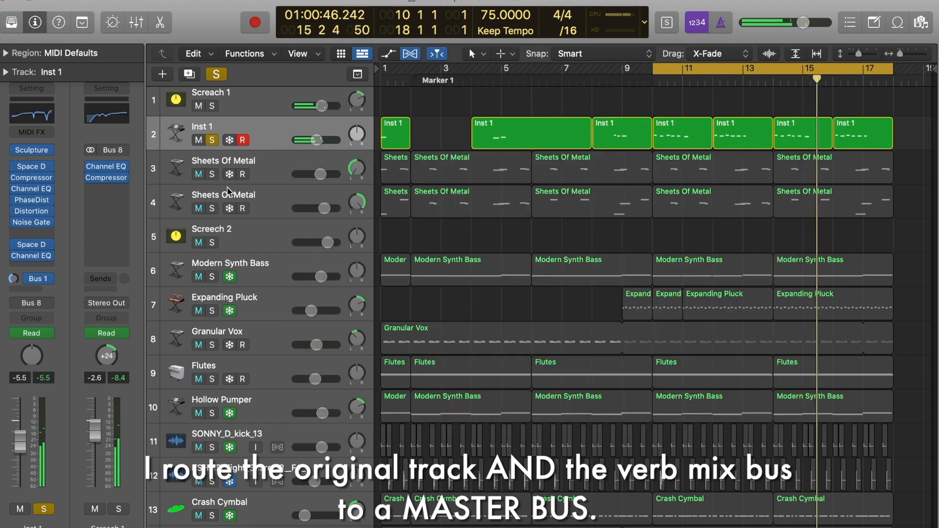
left_click(299, 159)
left_click(108, 179)
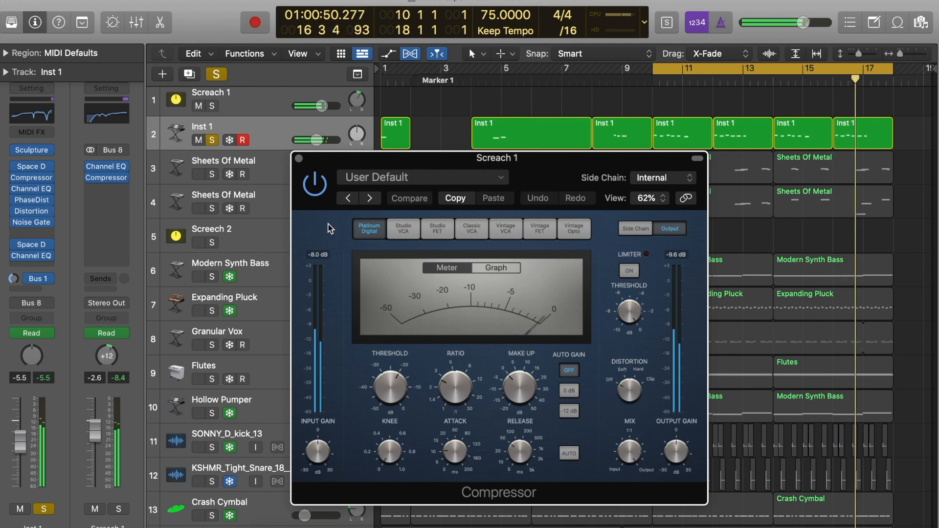
left_click(299, 159)
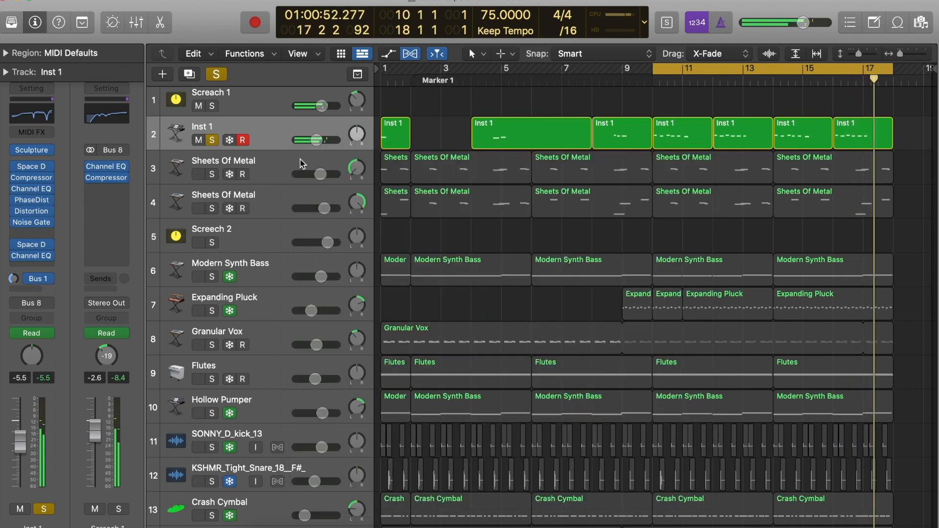
Solo both Sheets Of Metal tracks to hear them together with Inst 1
left_click(212, 174)
left_click(211, 208)
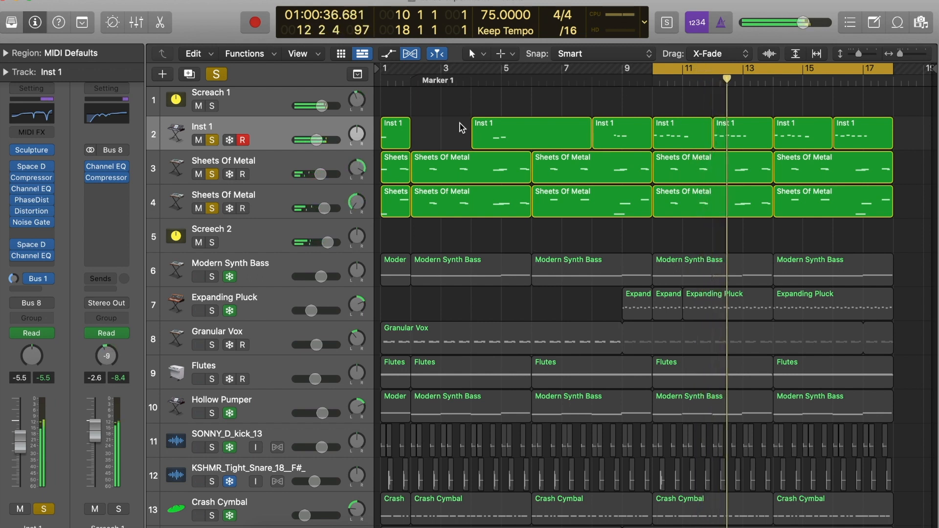
Clear all solos and turn off the cycle range so the whole mix plays from the project start
left_click(216, 75)
left_click(705, 75)
key("Return")
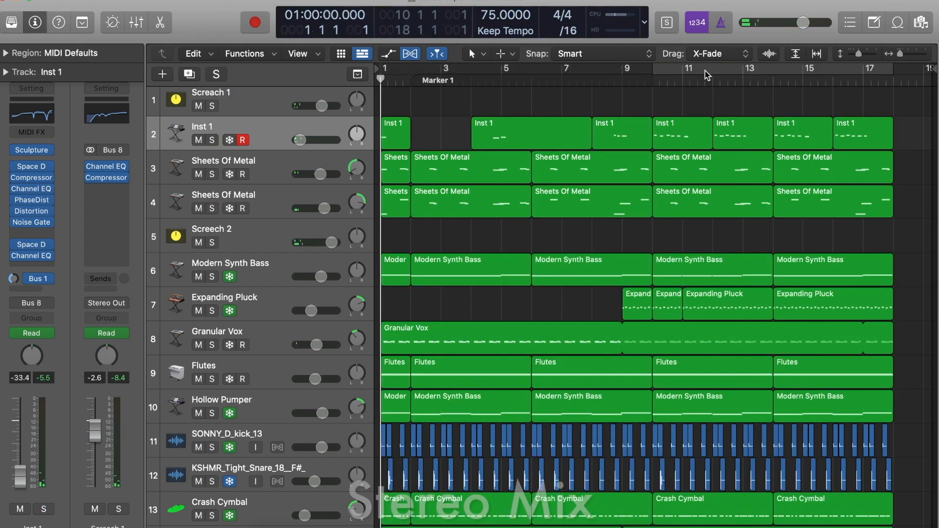